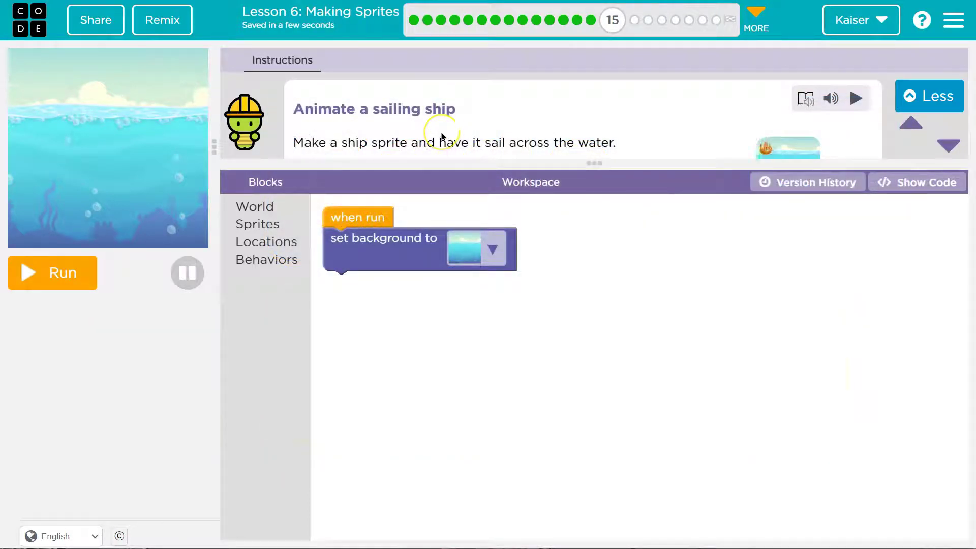
pyautogui.scroll(-1, 441, 146)
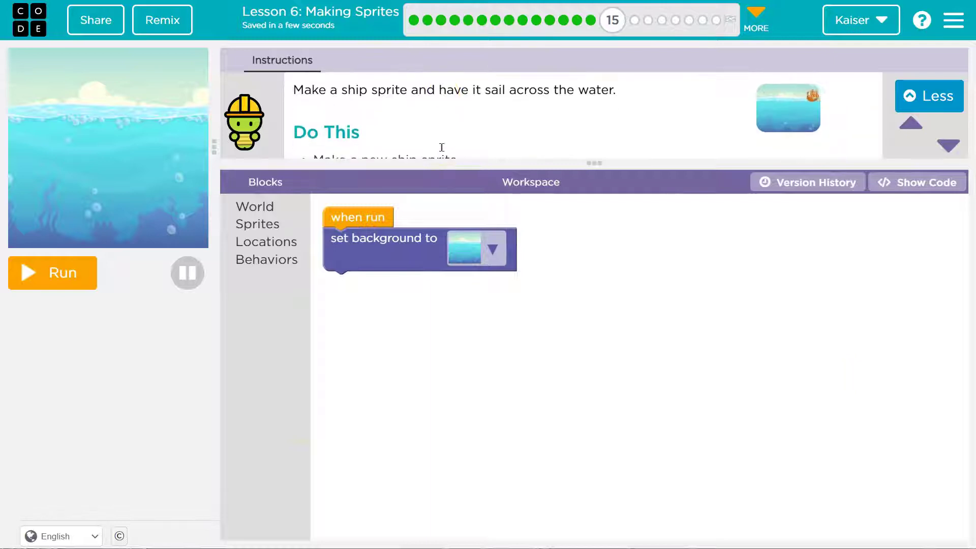
pyautogui.scroll(-1, 441, 147)
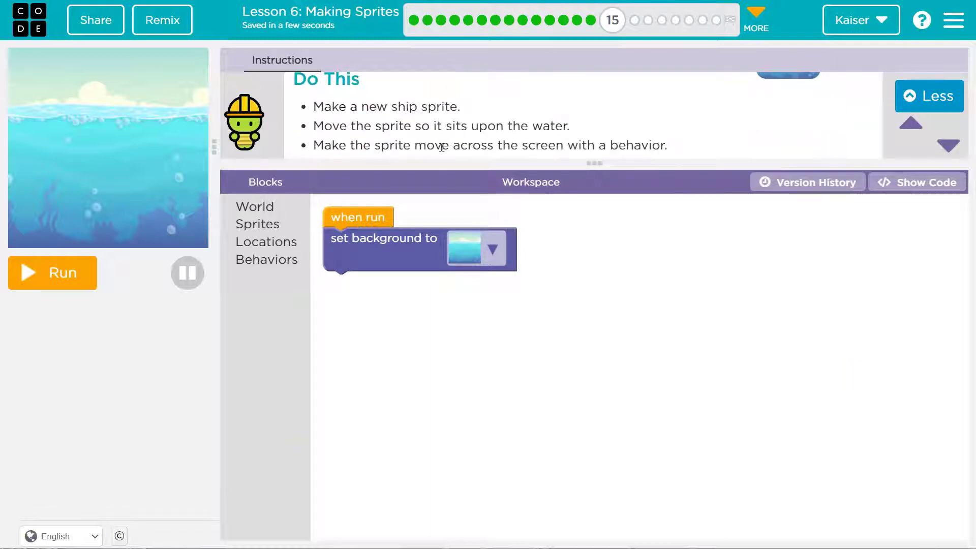
# Add a 'make new ship sprite at (200, 200)' block under the ocean background block.
pyautogui.click(269, 223)
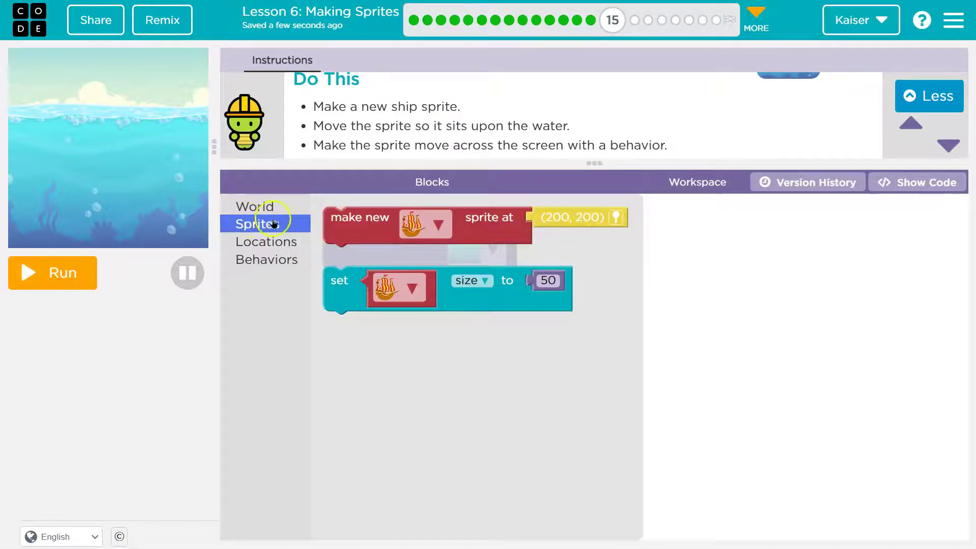
pyautogui.moveTo(347, 219); pyautogui.dragTo(343, 283)
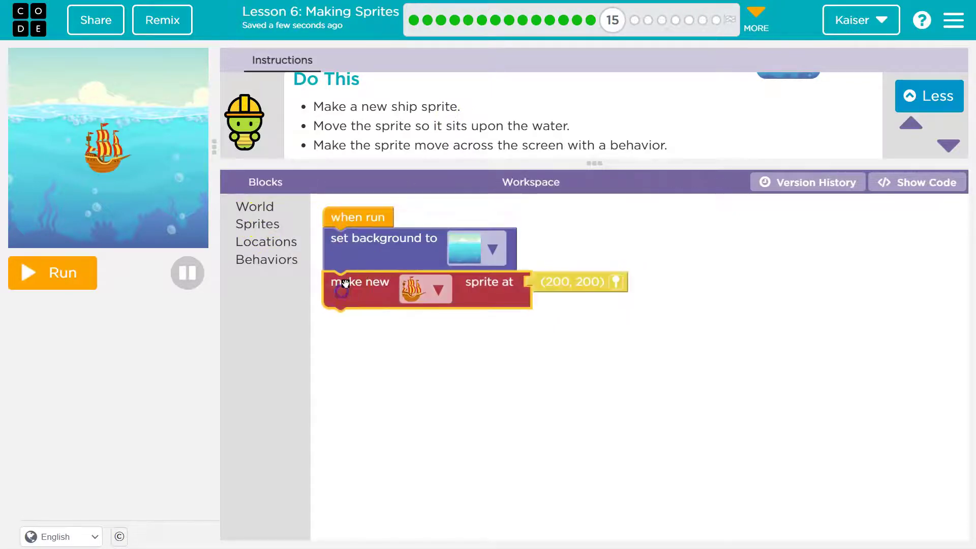
pyautogui.click(411, 287)
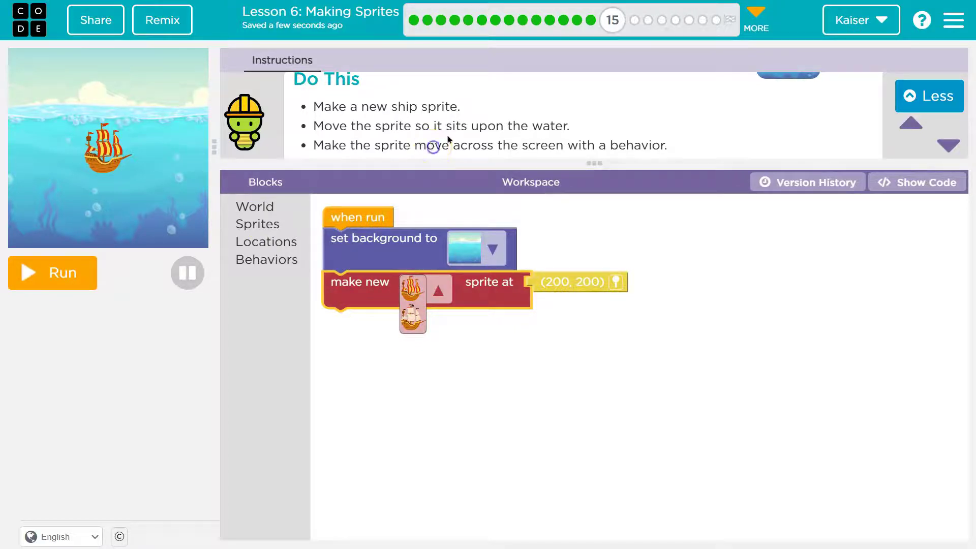
pyautogui.click(450, 397)
# Set the ship's starting location to (222, 310) at the water's surface.
pyautogui.click(616, 283)
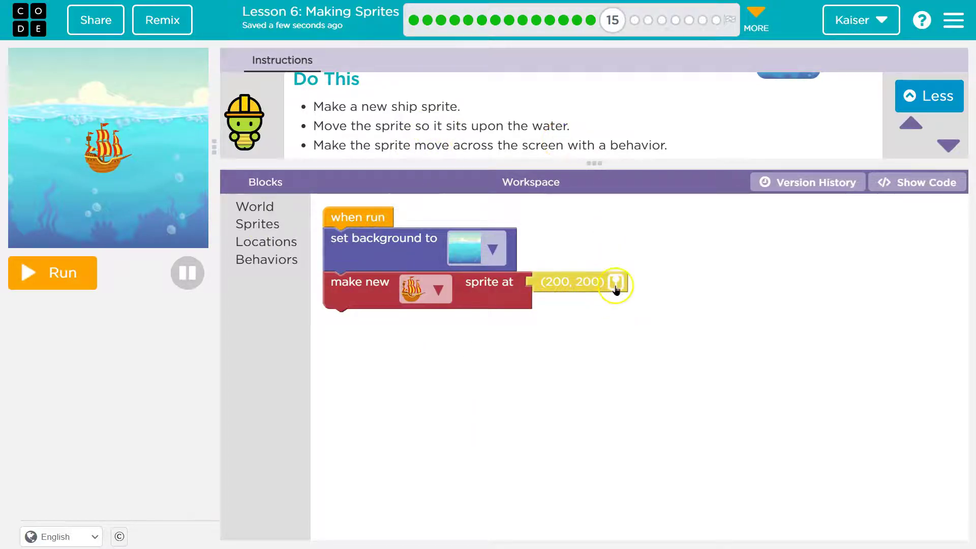
pyautogui.click(616, 286)
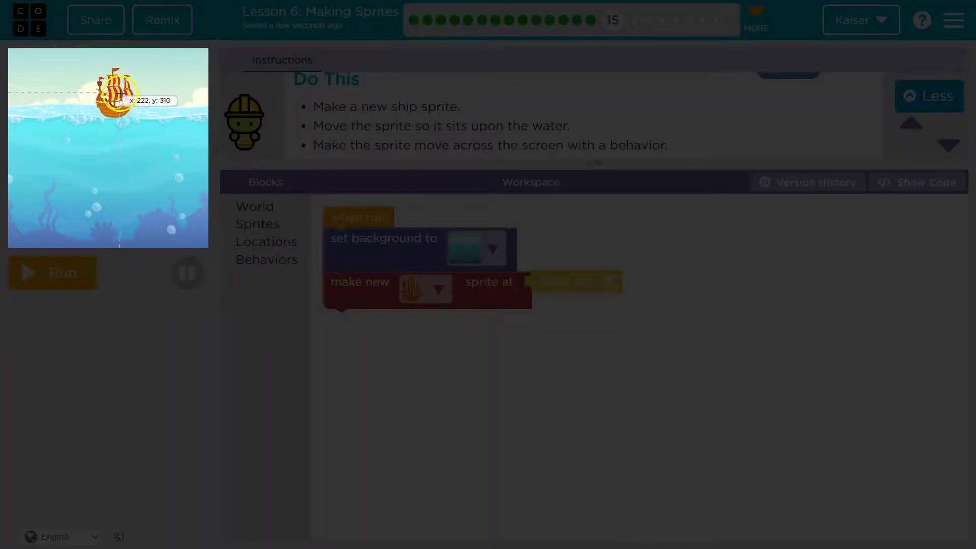
pyautogui.click(116, 98)
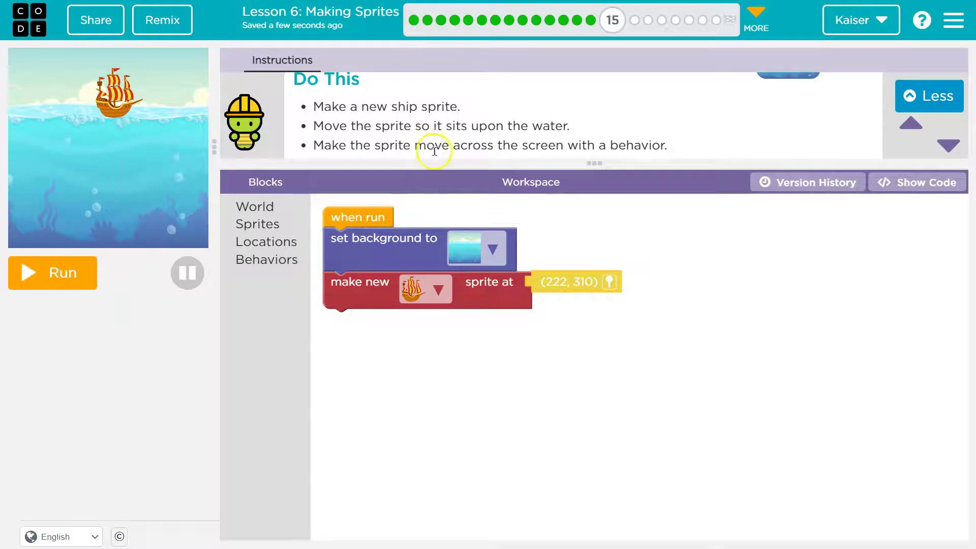
pyautogui.scroll(-2, 567, 141)
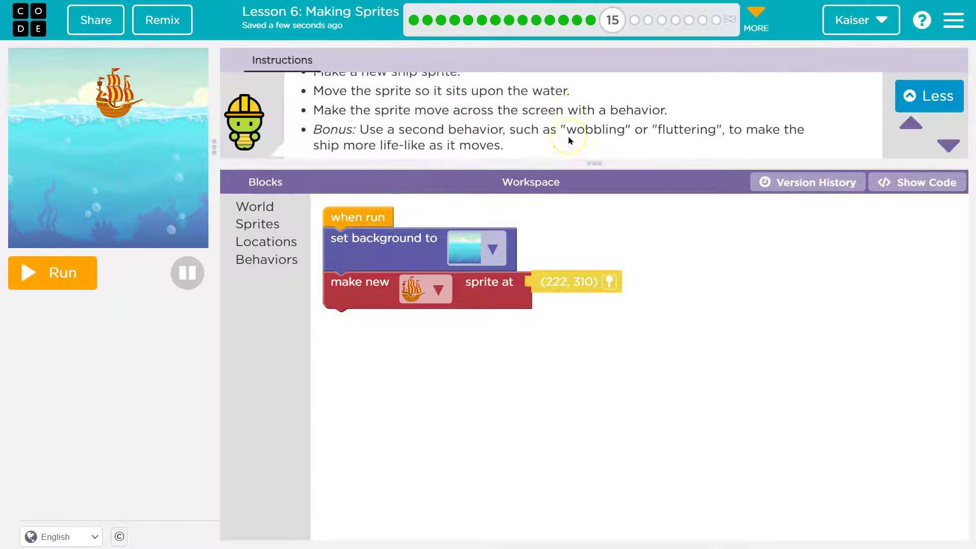
pyautogui.scroll(2, 567, 142)
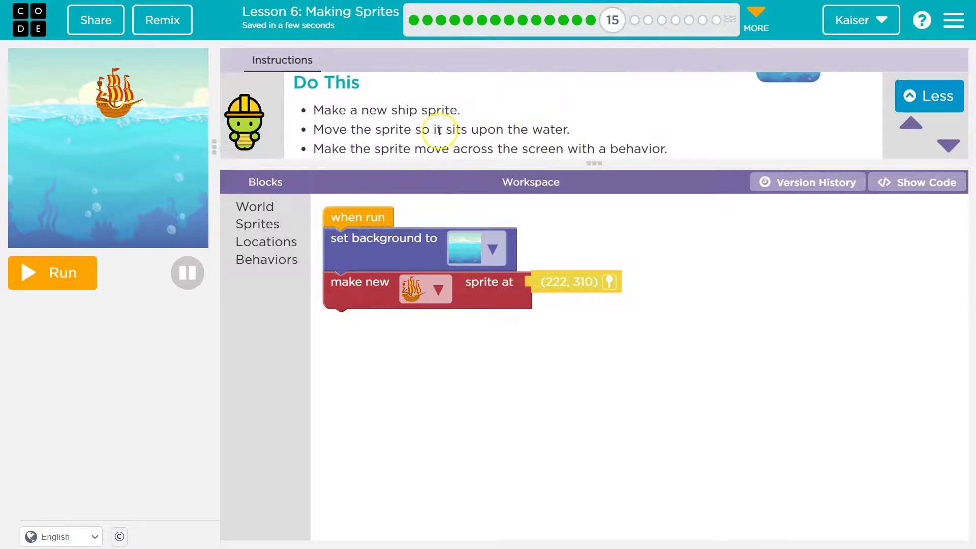
# Attach a 'sprite begins moving east' behavior block below the ship code.
pyautogui.click(278, 264)
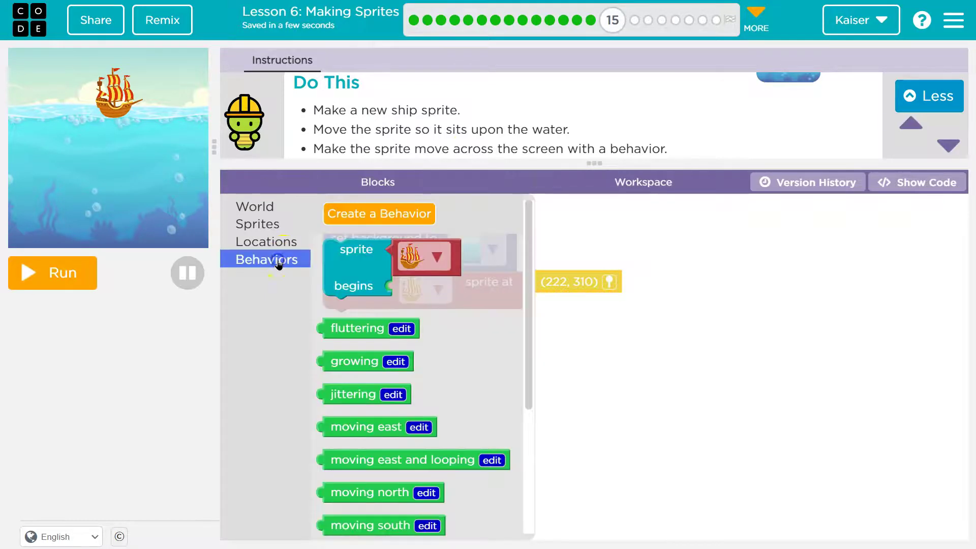
pyautogui.click(340, 269)
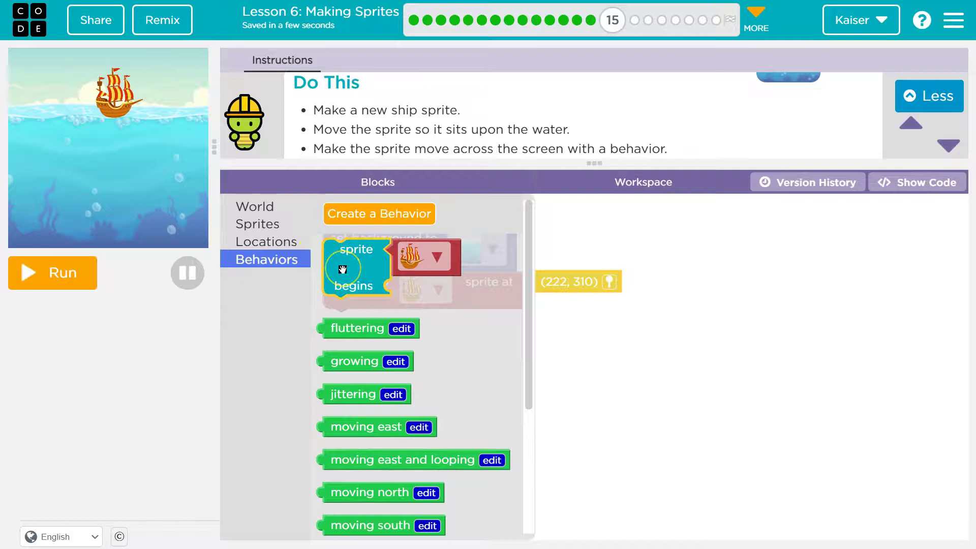
pyautogui.moveTo(343, 269)
pyautogui.mouseDown()
pyautogui.moveTo(362, 358)
pyautogui.moveTo(347, 339)
pyautogui.mouseUp()
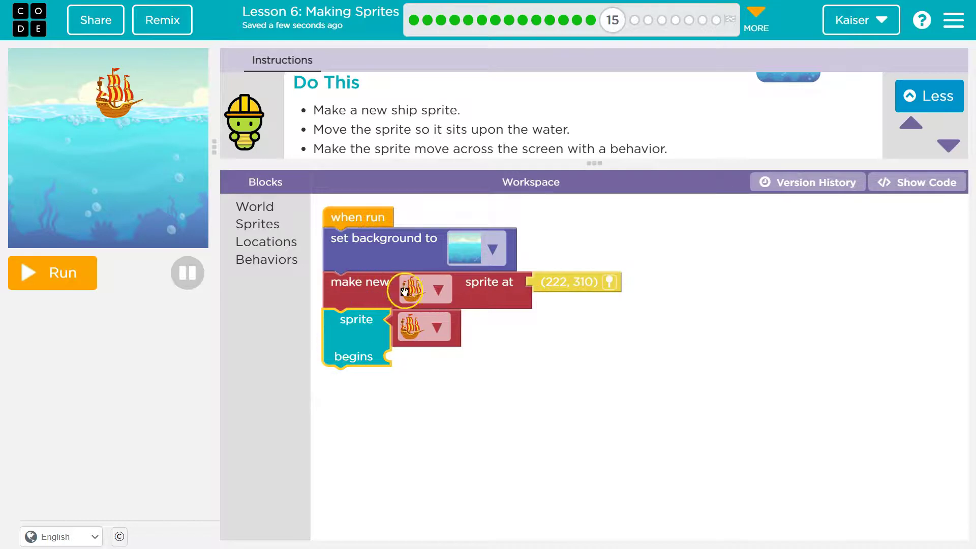
pyautogui.click(267, 259)
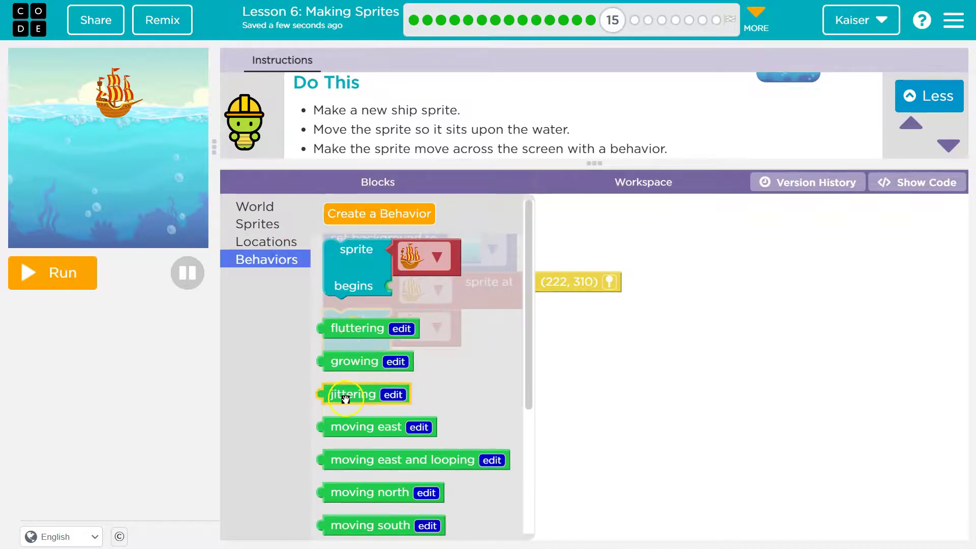
pyautogui.moveTo(352, 426); pyautogui.dragTo(418, 355)
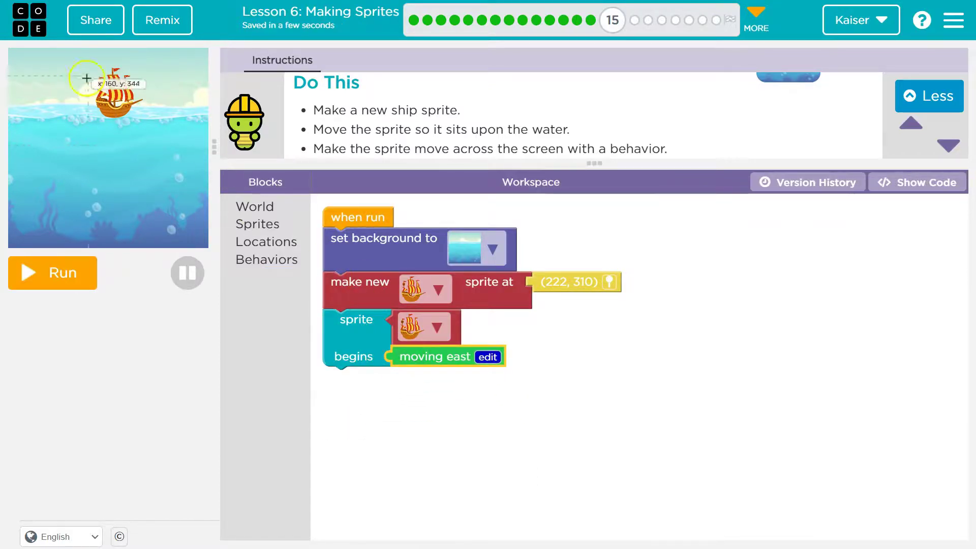
# Move the ship's start to the left water edge (11, 315) and test-run it sailing east.
pyautogui.click(608, 282)
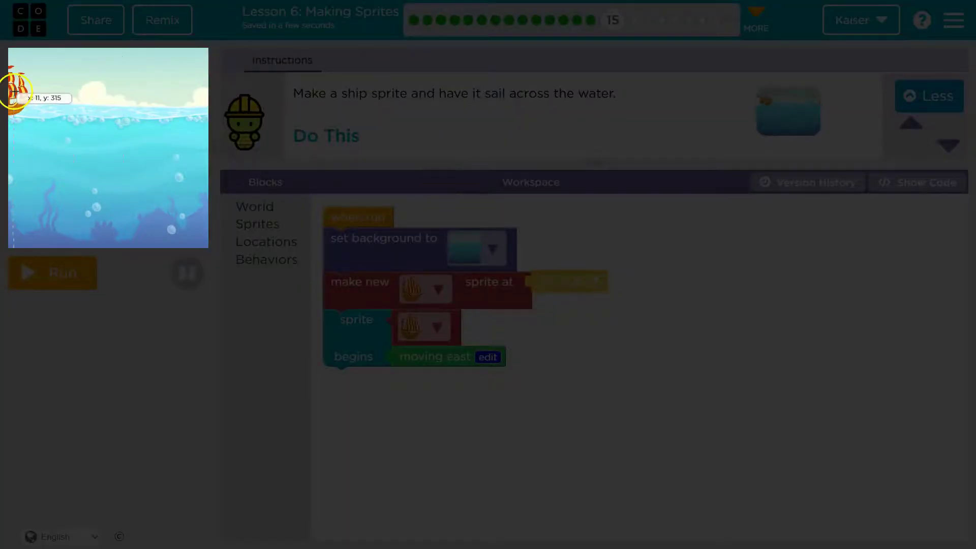
pyautogui.click(14, 90)
pyautogui.scroll(-3, 366, 138)
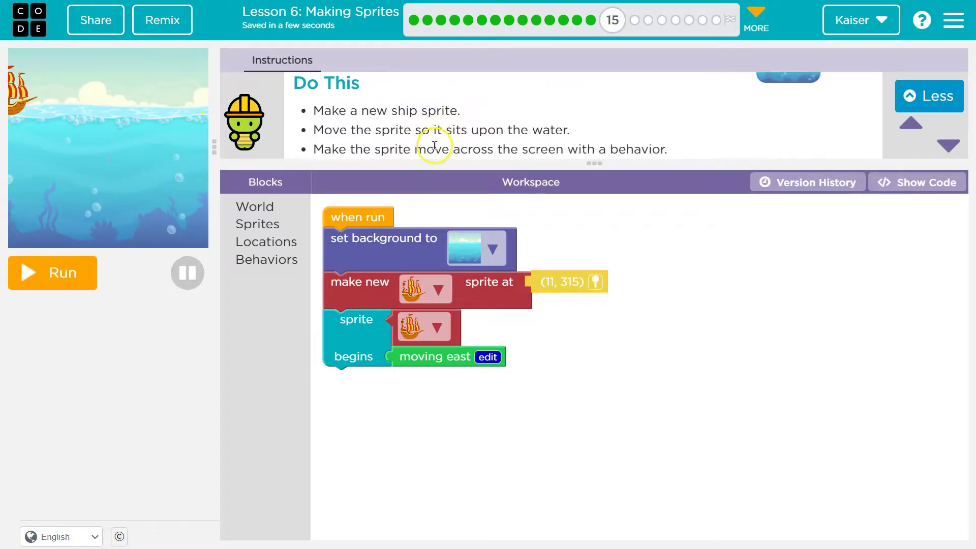
pyautogui.click(53, 273)
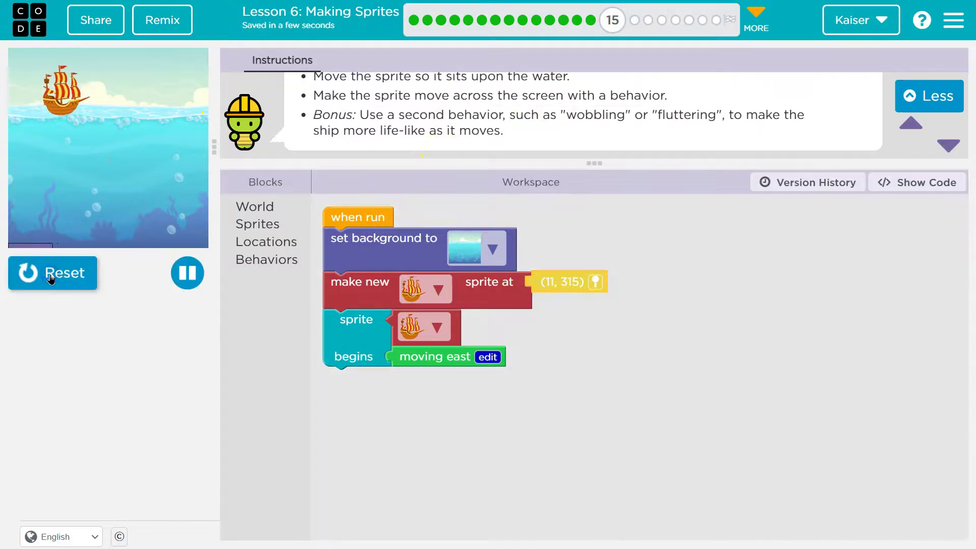
pyautogui.click(50, 277)
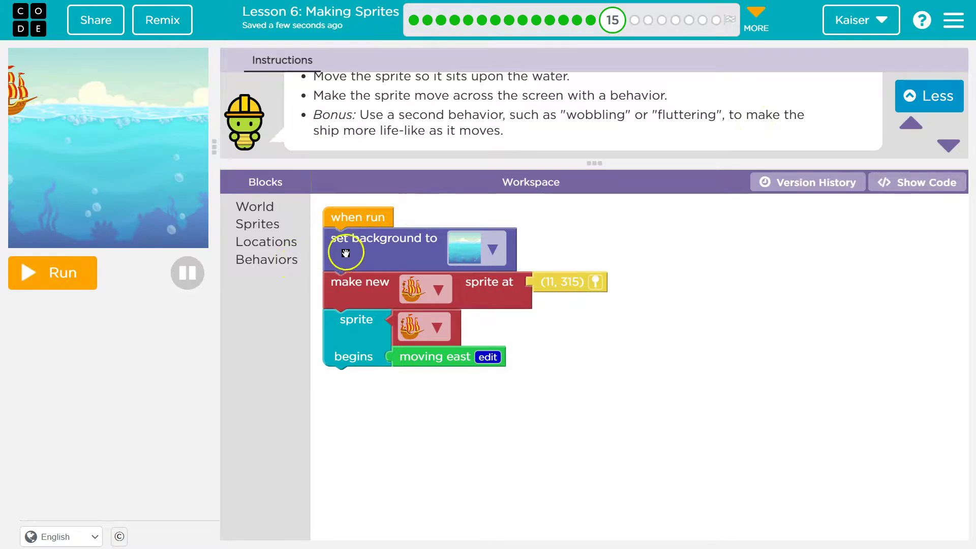
# Add a second 'sprite begins fluttering' behavior block for the ship and run the program.
pyautogui.click(256, 261)
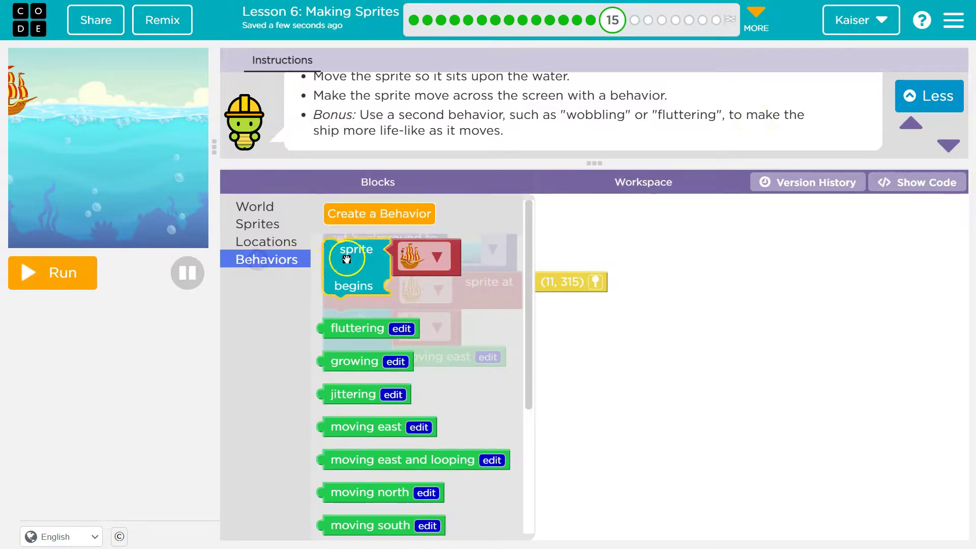
pyautogui.moveTo(347, 252)
pyautogui.mouseDown()
pyautogui.moveTo(354, 428)
pyautogui.moveTo(350, 386)
pyautogui.mouseUp()
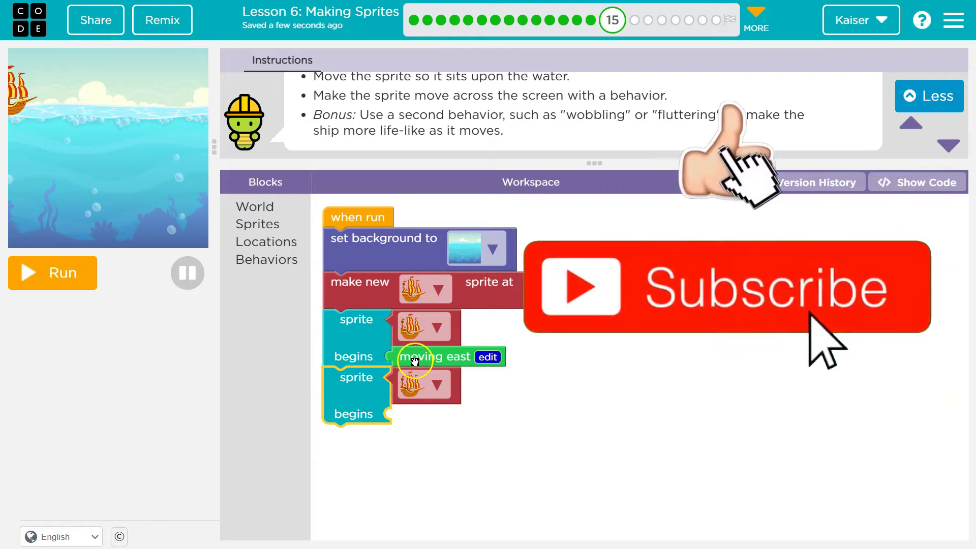
pyautogui.click(266, 241)
pyautogui.click(266, 259)
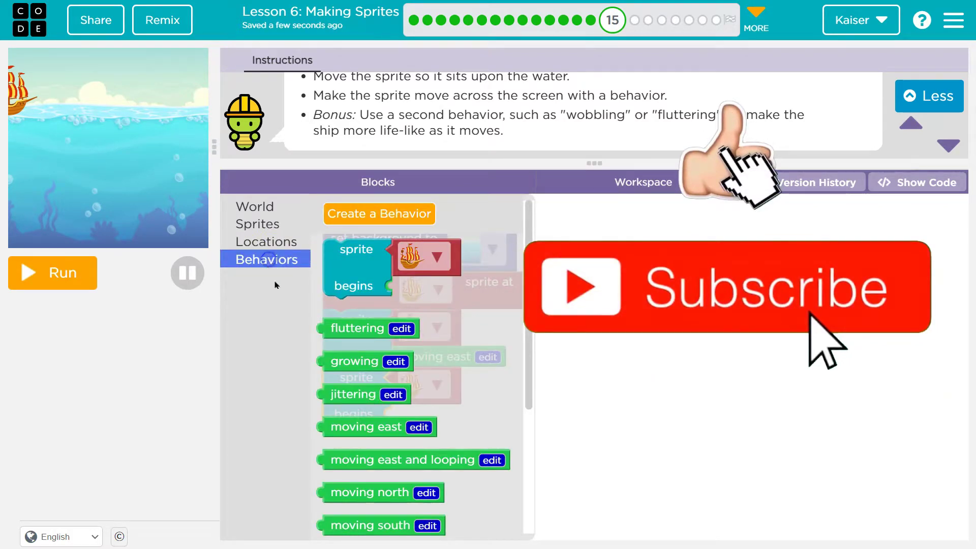
pyautogui.moveTo(351, 328); pyautogui.dragTo(416, 413)
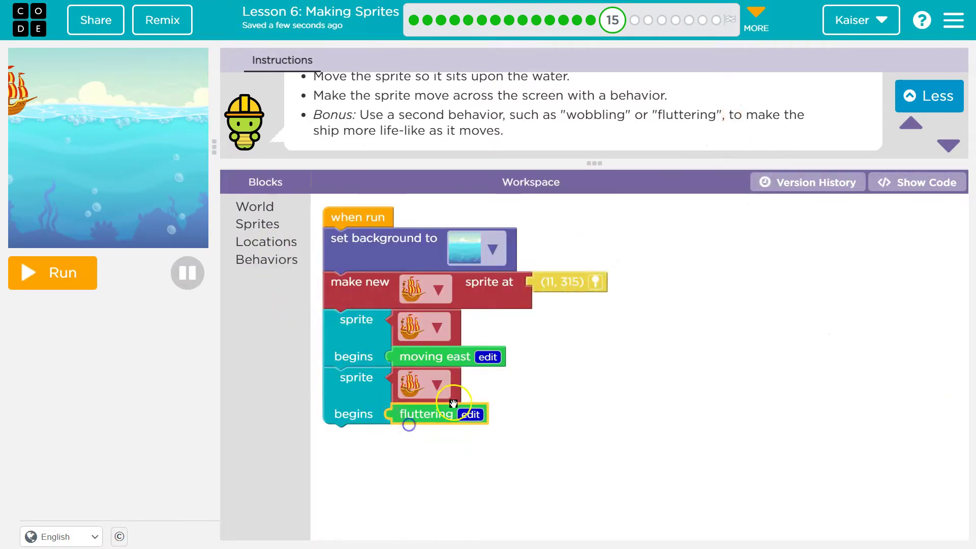
pyautogui.click(51, 272)
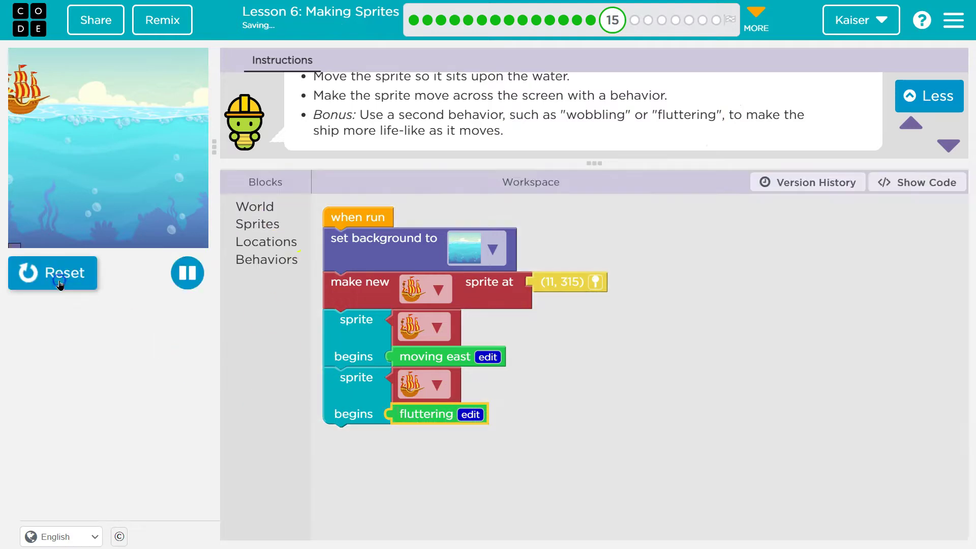